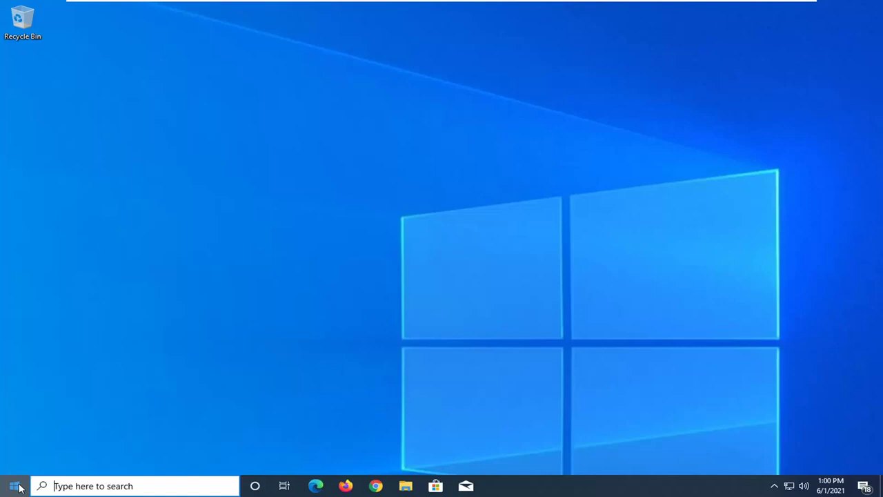
Search Windows for "troubleshoot", open the Troubleshoot settings and show the additional troubleshooters
{"action": "left_click", "coordinate": [19, 488]}
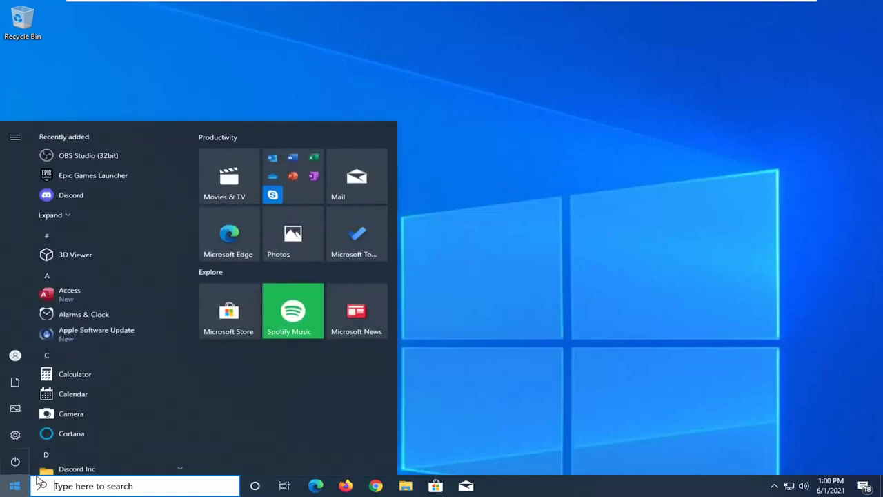
{"action": "type", "text": "troubleshoot"}
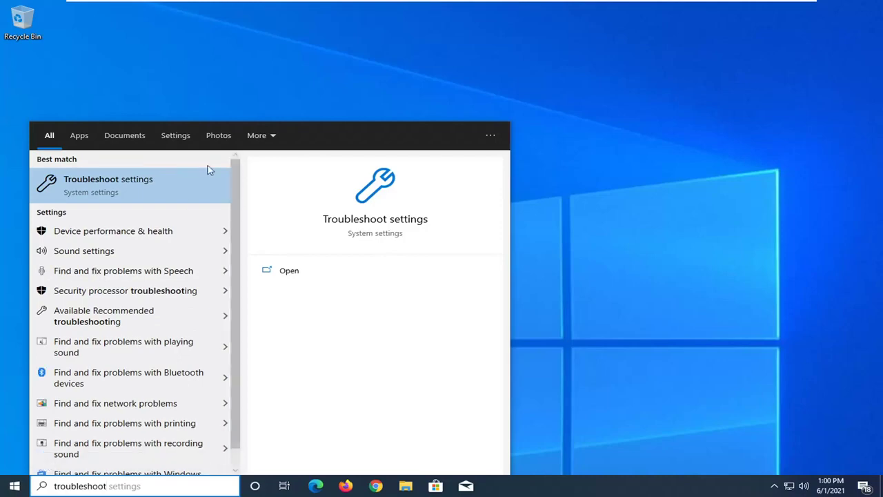
{"action": "left_click", "coordinate": [400, 196]}
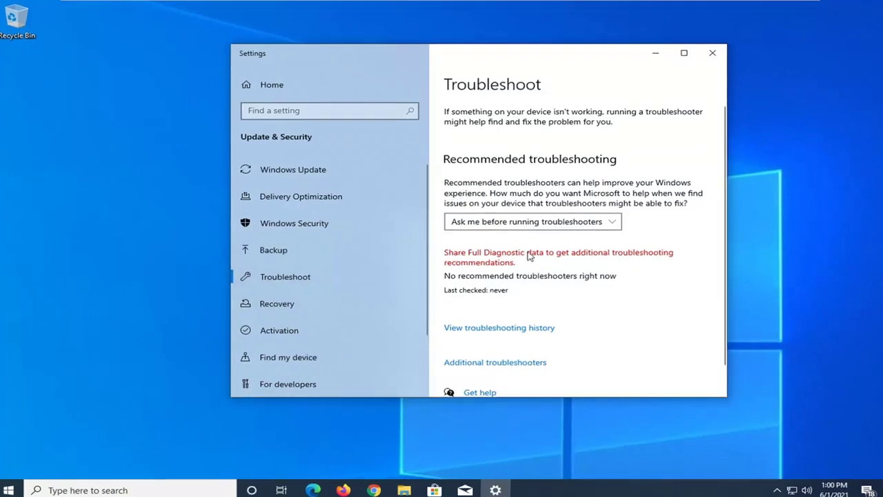
{"action": "scroll", "coordinate": [528, 261], "scroll_direction": "down", "scroll_amount": 1}
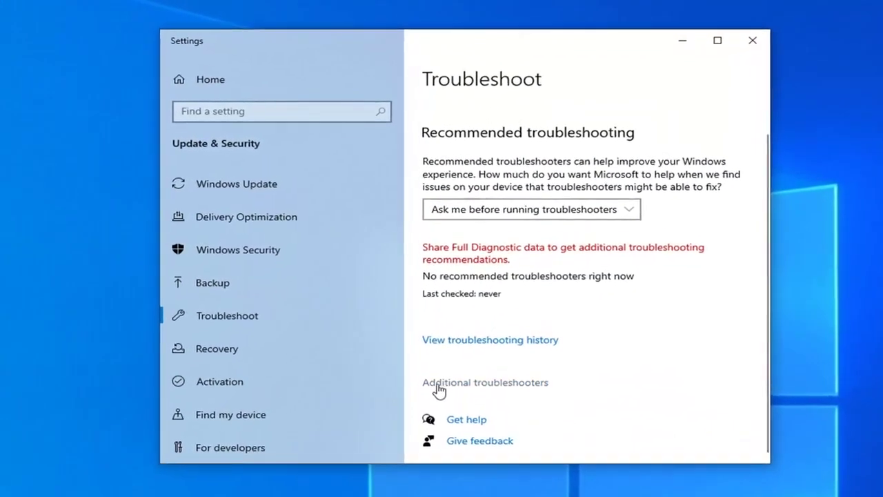
{"action": "left_click", "coordinate": [481, 357]}
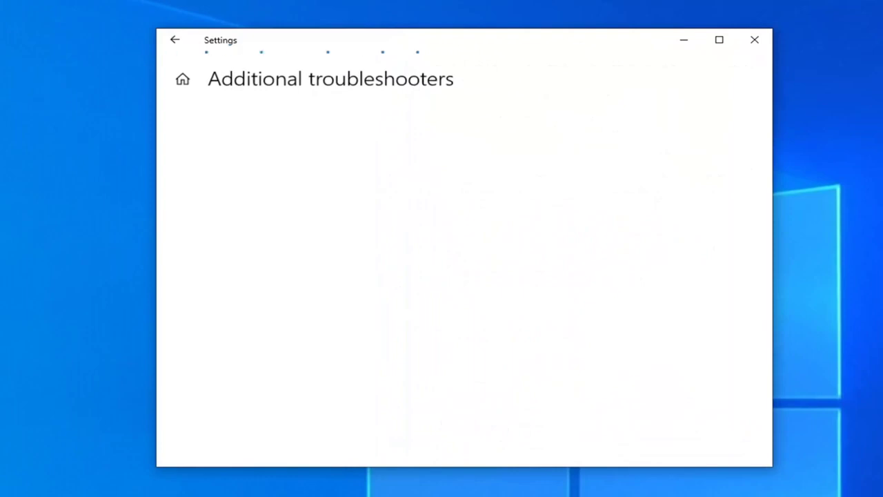
Run the Network Adapter troubleshooter and close it when the diagnosis ends
{"action": "scroll", "coordinate": [455, 301], "scroll_direction": "down", "scroll_amount": 1}
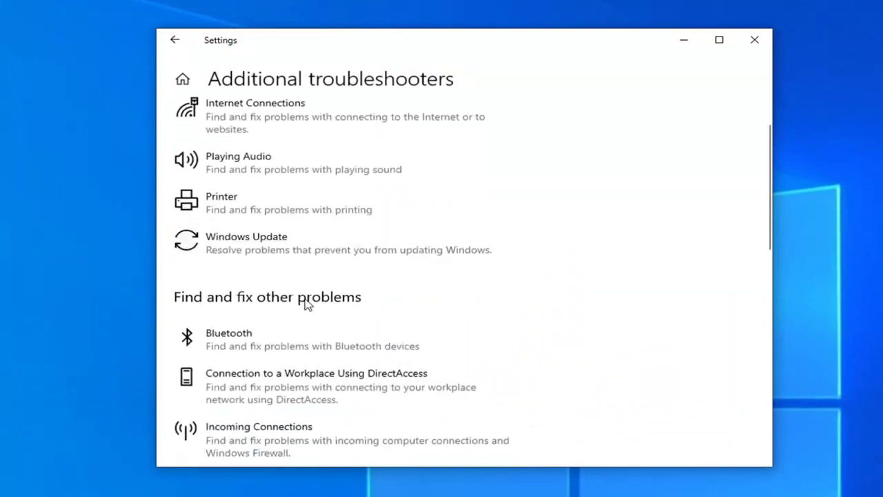
{"action": "scroll", "coordinate": [308, 304], "scroll_direction": "down", "scroll_amount": 3}
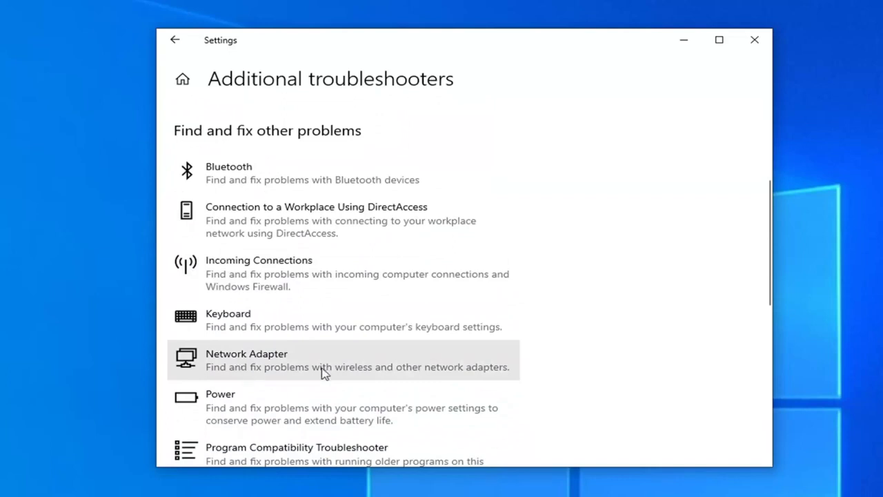
{"action": "left_click", "coordinate": [426, 371]}
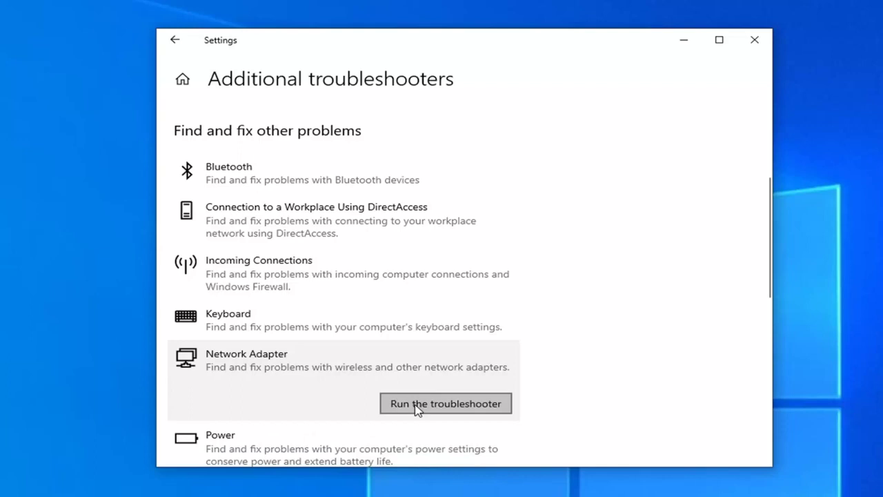
{"action": "left_click", "coordinate": [418, 404]}
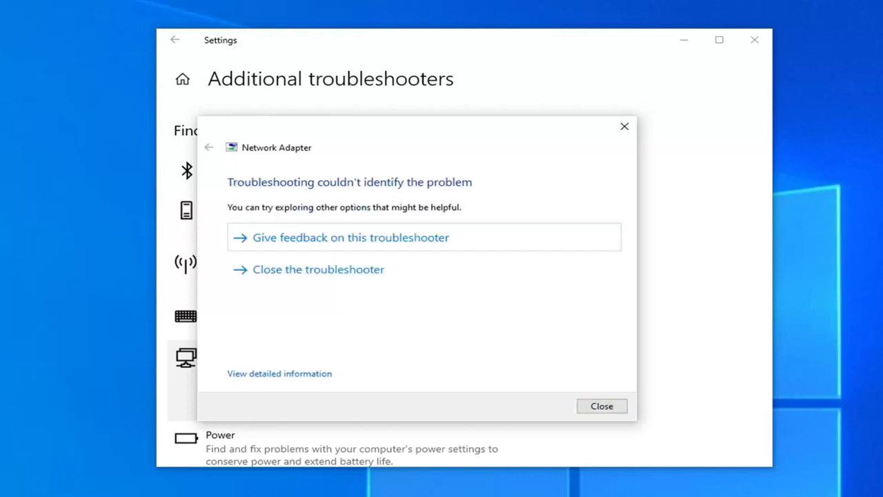
{"action": "left_click", "coordinate": [600, 406]}
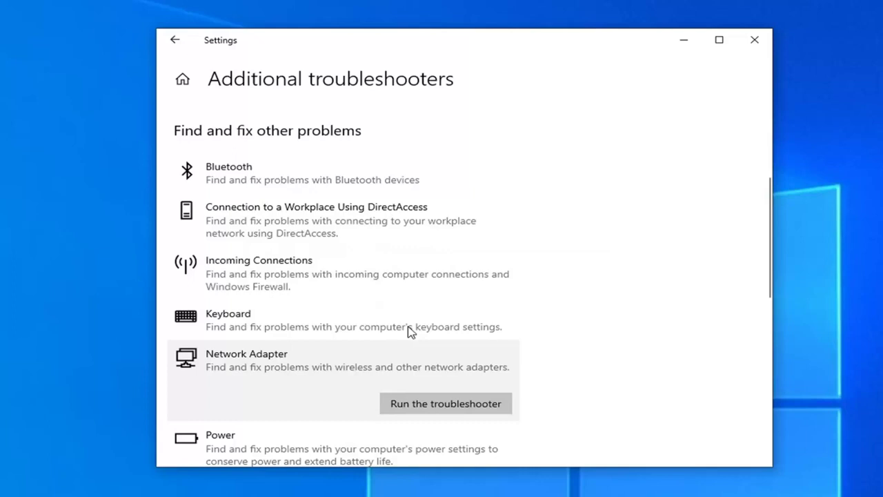
Run the Internet Connections troubleshooter on the connection to the Internet, then close it and the Settings window
{"action": "scroll", "coordinate": [301, 289], "scroll_direction": "up", "scroll_amount": 3}
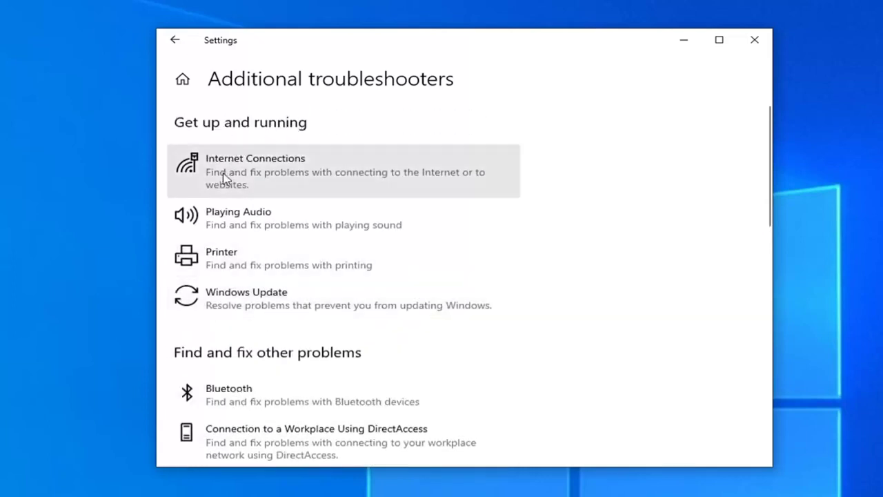
{"action": "left_click", "coordinate": [354, 181]}
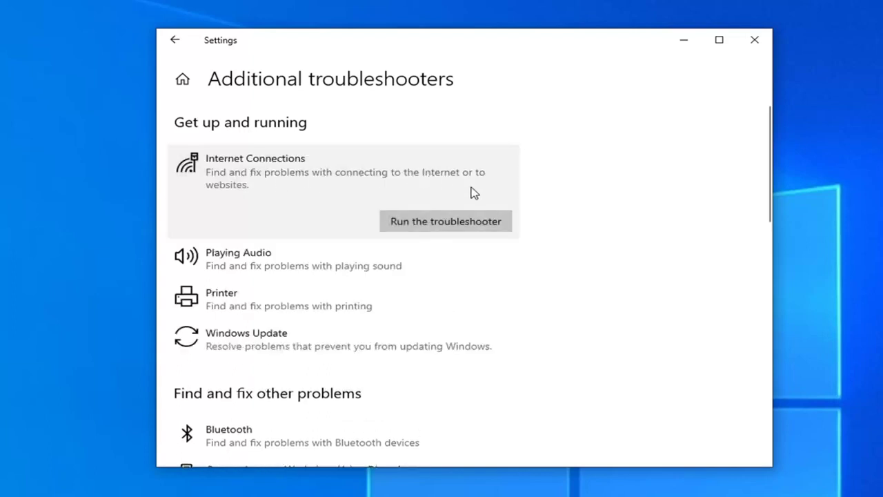
{"action": "left_click", "coordinate": [465, 223]}
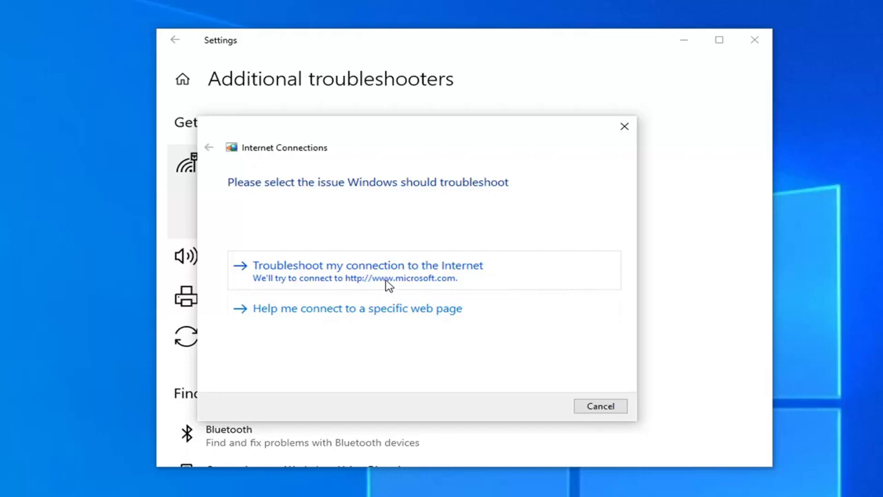
{"action": "left_click", "coordinate": [388, 284]}
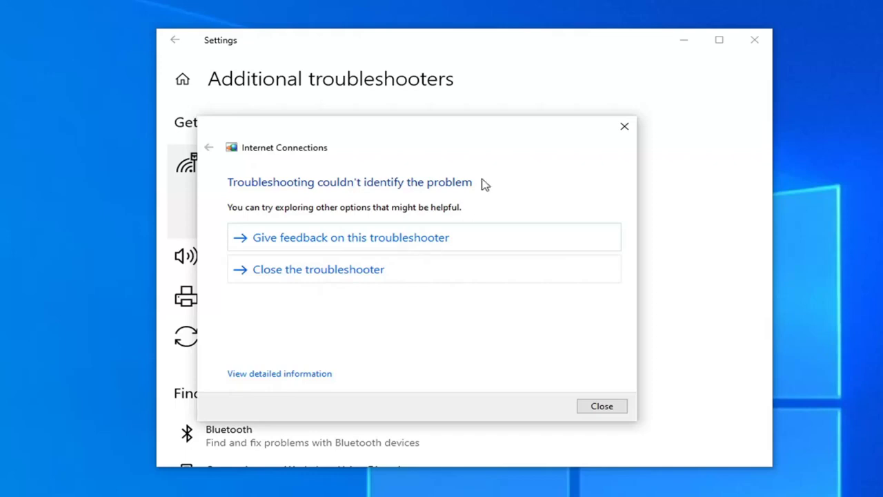
{"action": "left_click", "coordinate": [601, 407]}
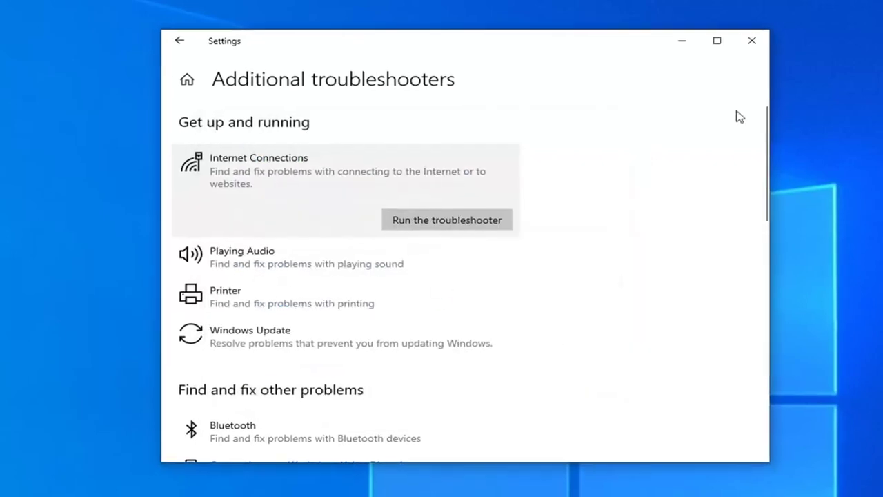
{"action": "left_click", "coordinate": [754, 40]}
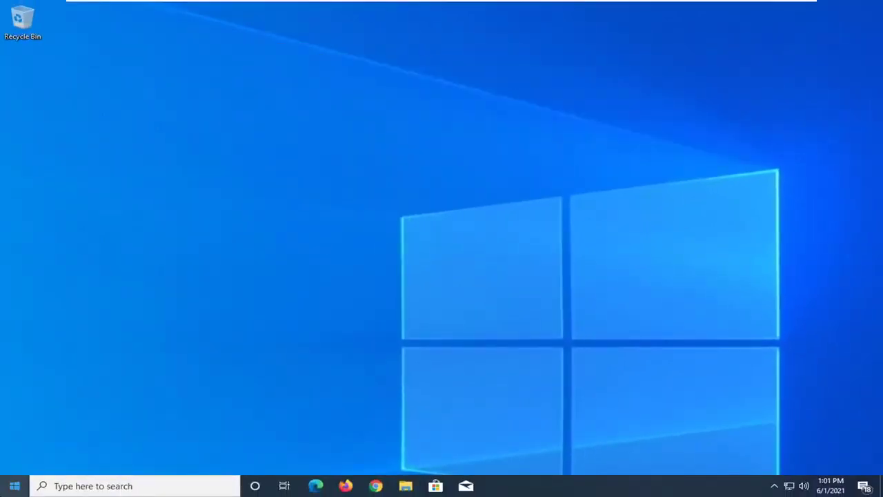
Open Device Manager and expand the Network adapters category to reach the Intel(R) 82574L Gigabit Network Connection
{"action": "left_click", "coordinate": [3, 490]}
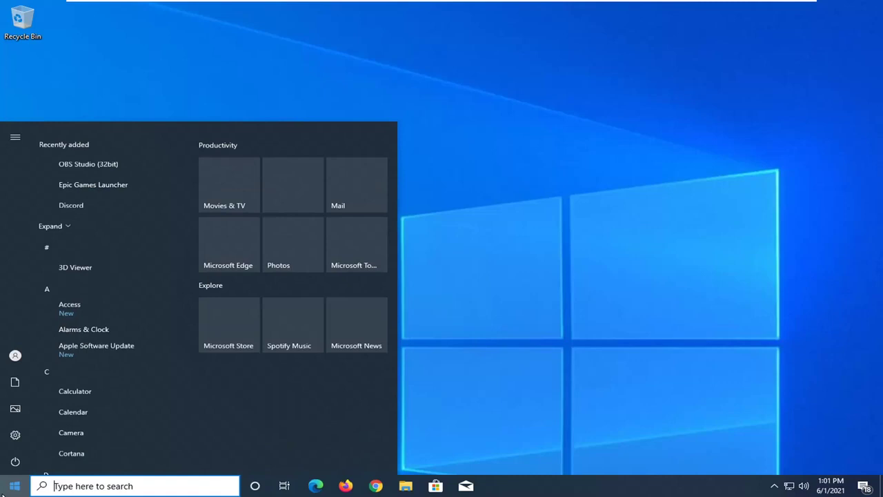
{"action": "type", "text": "device manager"}
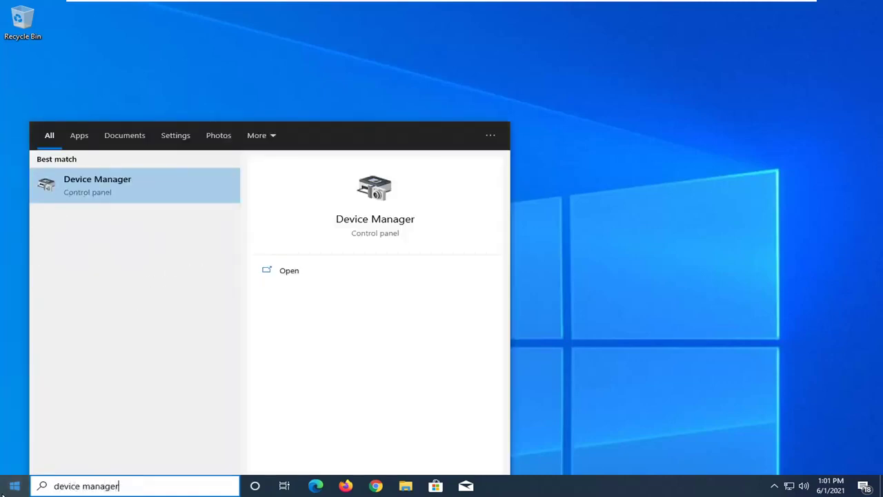
{"action": "left_click", "coordinate": [135, 192]}
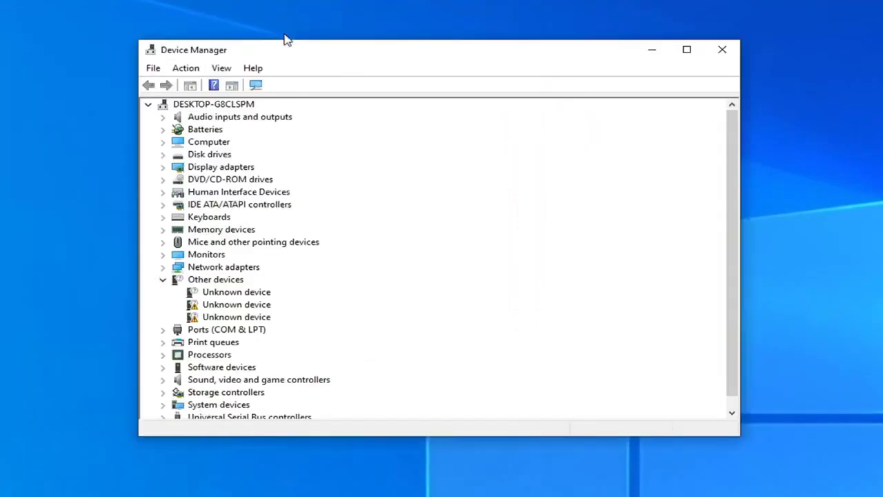
{"action": "left_click_drag", "start_coordinate": [307, 41], "coordinate": [322, 43]}
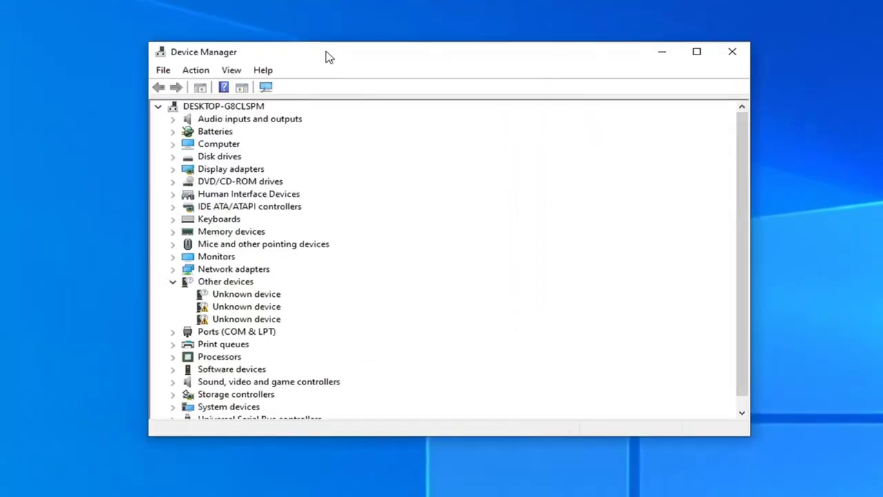
{"action": "double_click", "coordinate": [220, 272]}
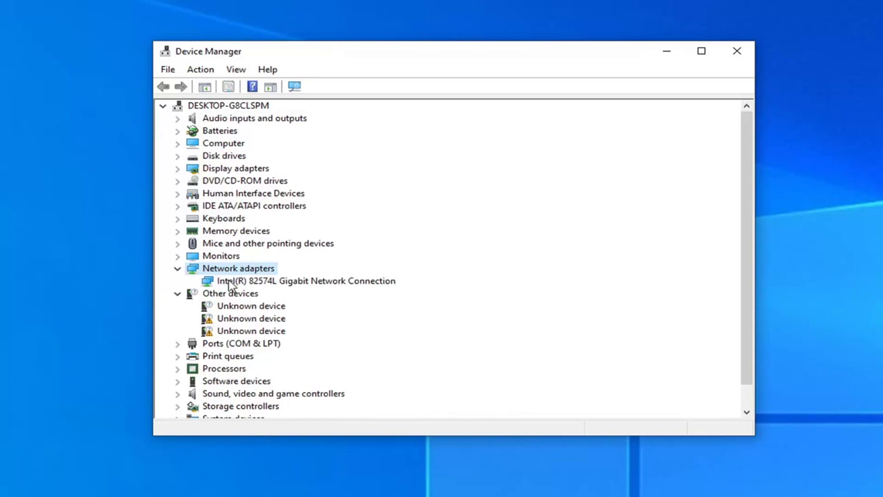
{"action": "left_click", "coordinate": [234, 285]}
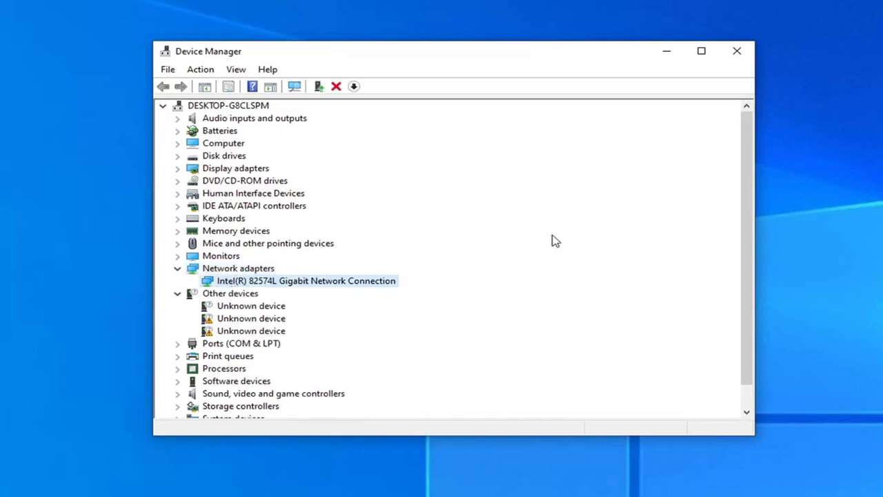
Collapse the Other devices category and select the Intel(R) 82574L adapter under Network adapters
{"action": "left_click", "coordinate": [179, 293]}
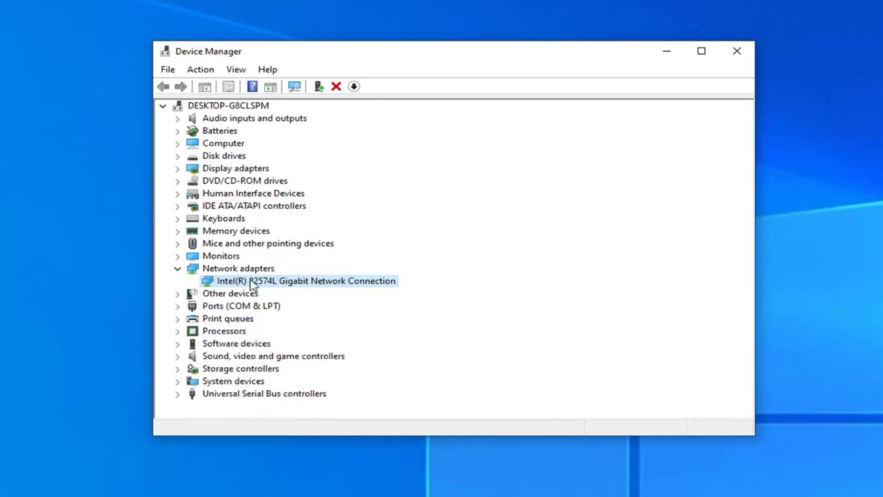
{"action": "left_click", "coordinate": [226, 270]}
{"action": "left_click", "coordinate": [234, 281]}
{"action": "left_click", "coordinate": [239, 271]}
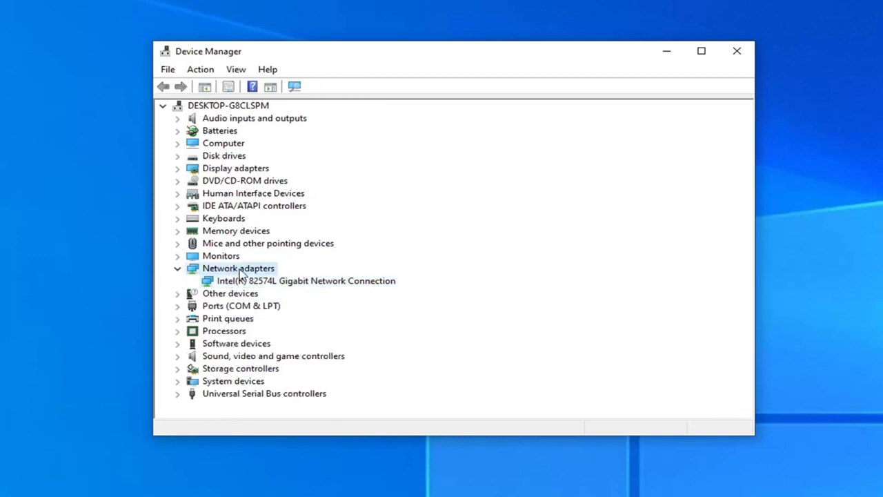
{"action": "double_click", "coordinate": [240, 271]}
{"action": "double_click", "coordinate": [240, 270]}
{"action": "left_click", "coordinate": [282, 282]}
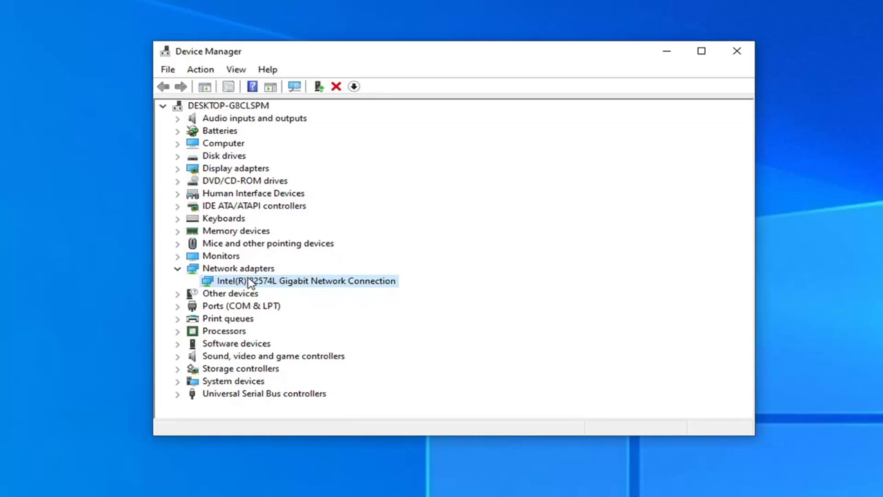
Disallow the computer from turning off the Intel(R) 82574L adapter to save power, apply it and close Device Manager
{"action": "right_click", "coordinate": [254, 284]}
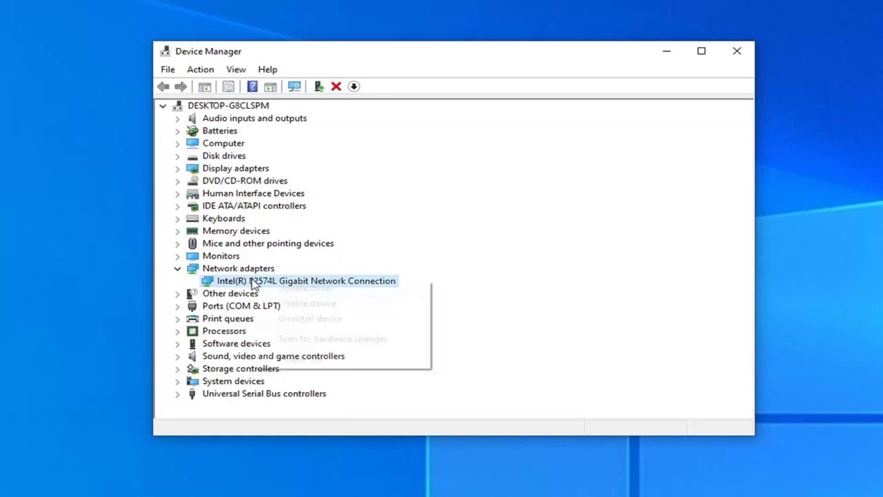
{"action": "left_click", "coordinate": [300, 359]}
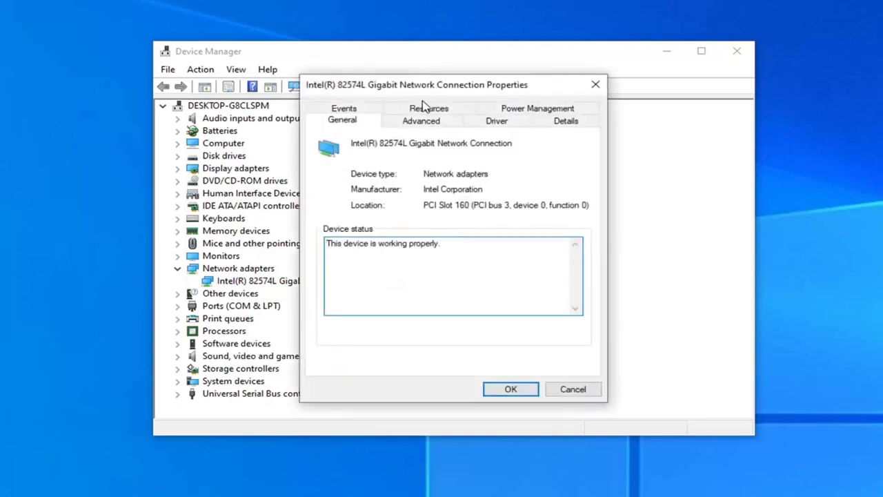
{"action": "left_click", "coordinate": [539, 112]}
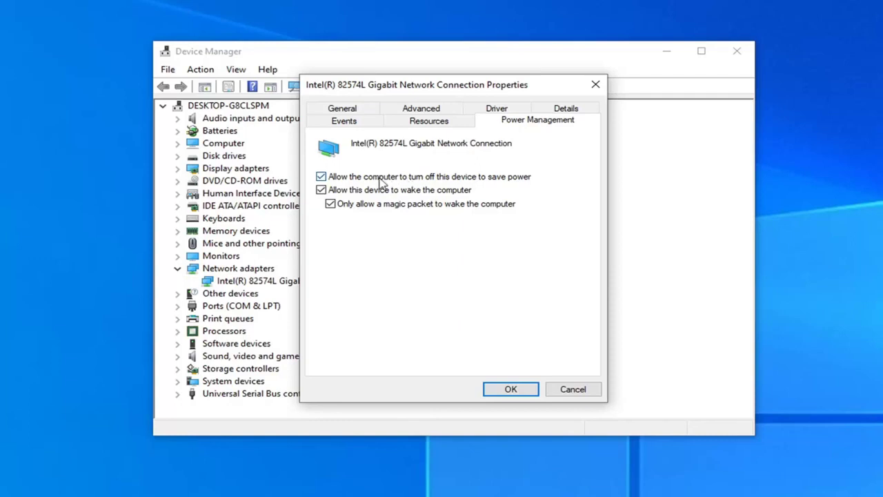
{"action": "left_click", "coordinate": [345, 177]}
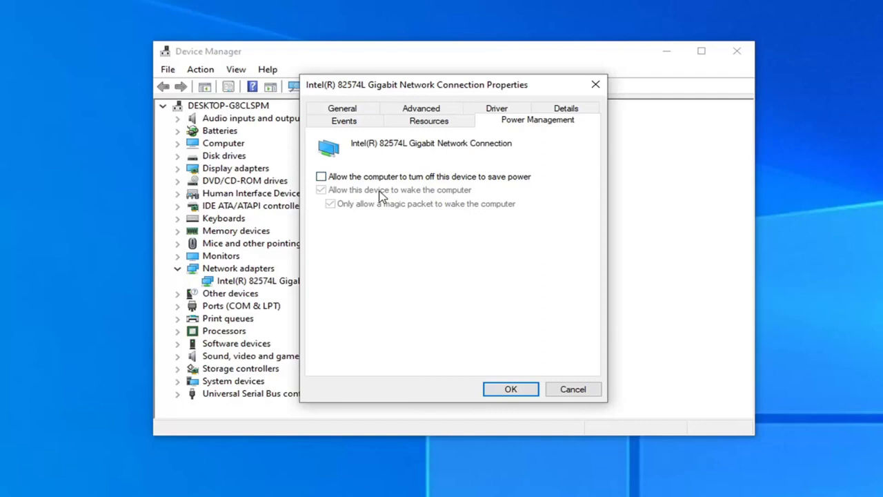
{"action": "left_click", "coordinate": [510, 389]}
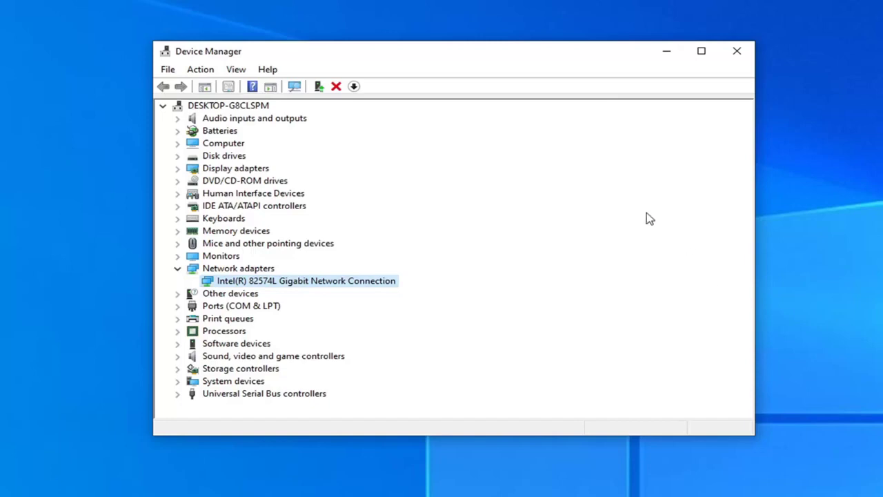
{"action": "left_click", "coordinate": [736, 52]}
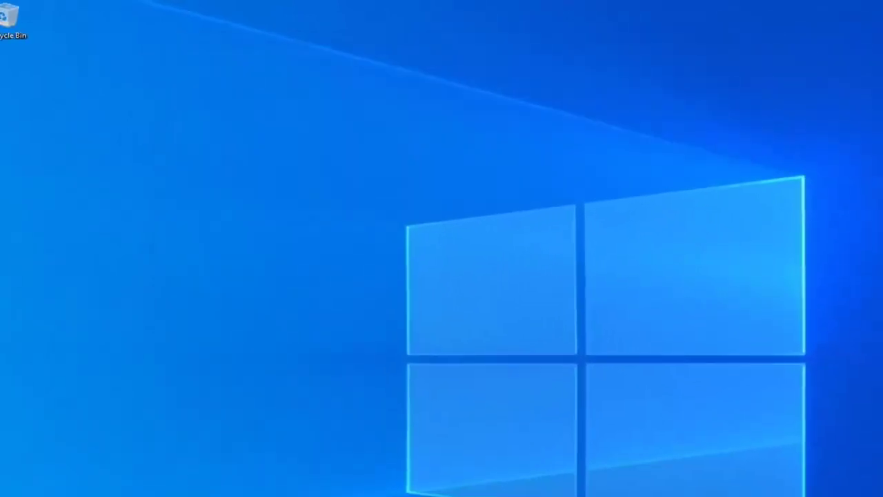
Open the Power & sleep page of the System settings and go to its additional power settings
{"action": "key", "text": "super"}
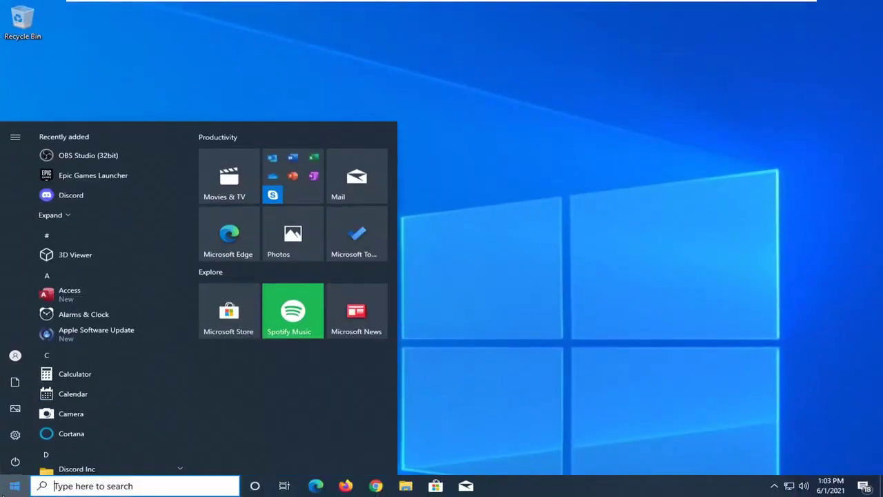
{"action": "mouse_move", "coordinate": [16, 435]}
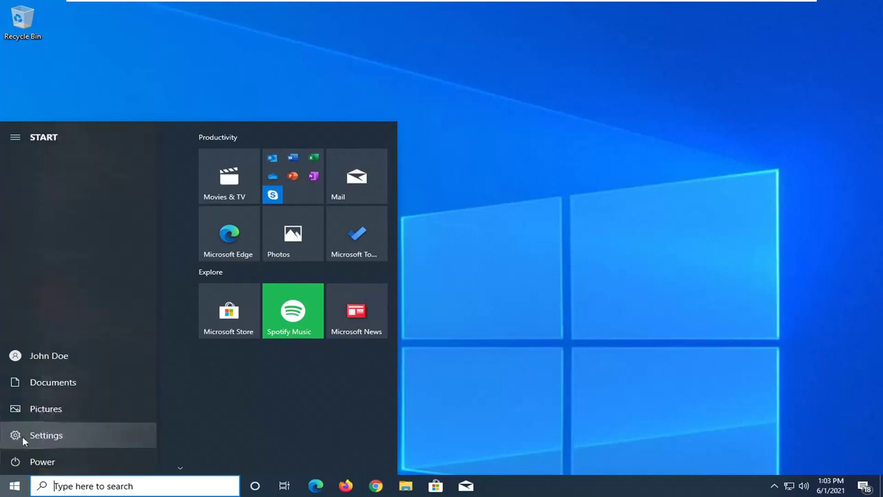
{"action": "left_click", "coordinate": [61, 436]}
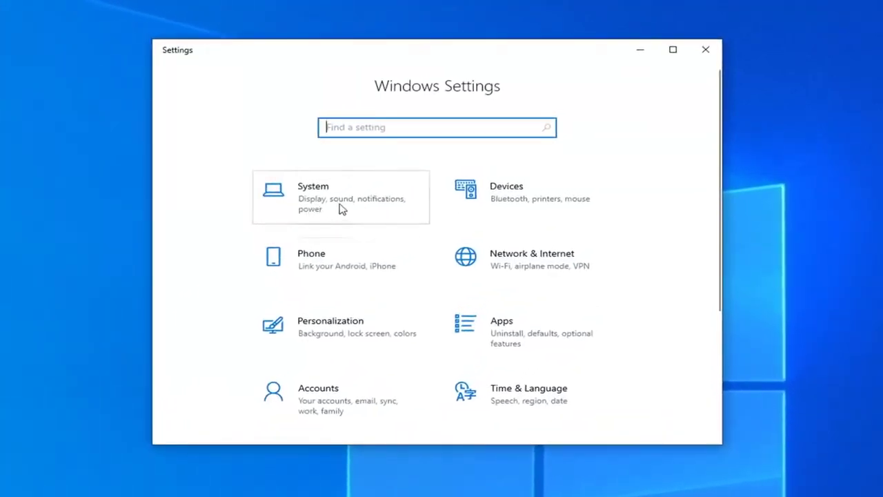
{"action": "left_click", "coordinate": [295, 194]}
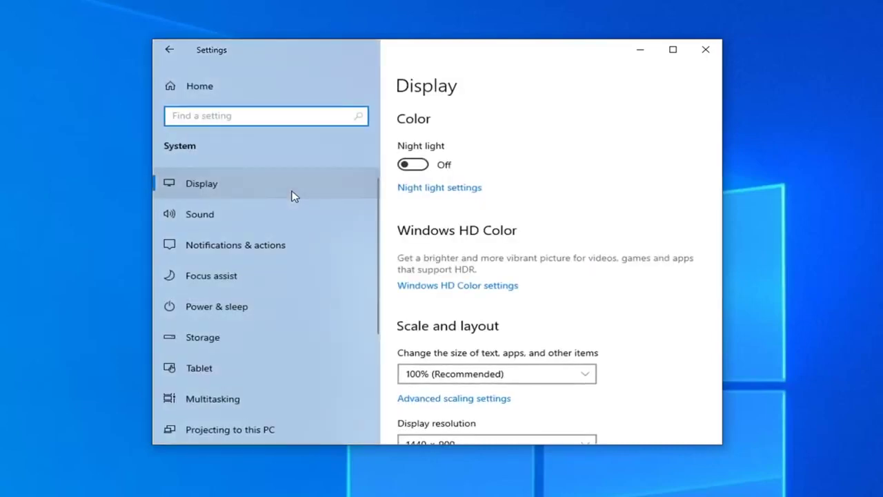
{"action": "left_click", "coordinate": [221, 309]}
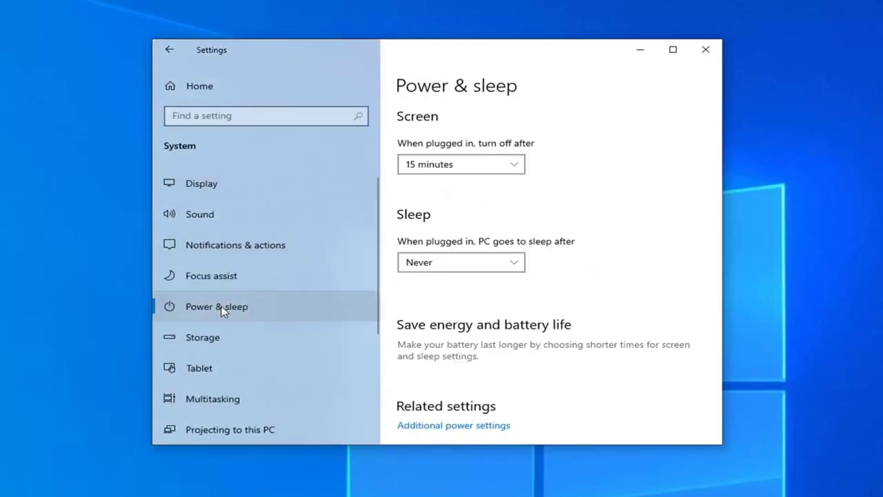
{"action": "scroll", "coordinate": [578, 299], "scroll_direction": "down", "scroll_amount": 2}
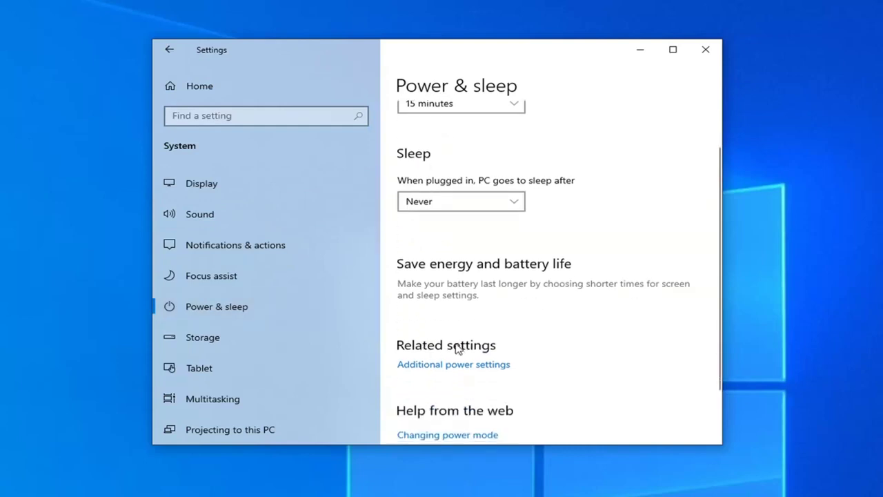
{"action": "left_click", "coordinate": [440, 371]}
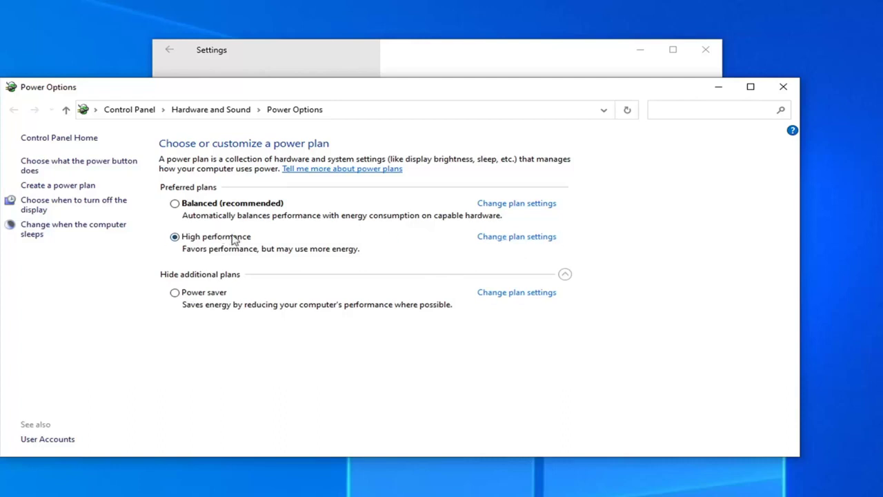
Open the advanced power settings of the High performance plan and move the dialog fully into view
{"action": "left_click", "coordinate": [489, 237]}
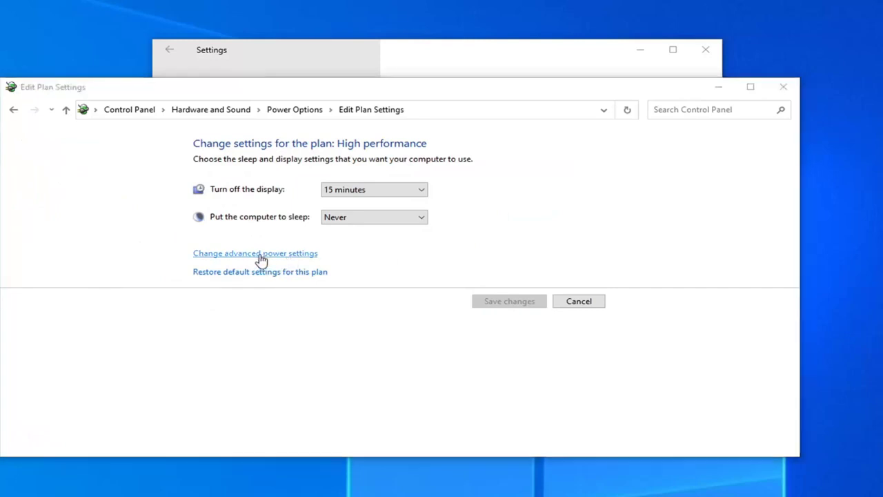
{"action": "left_click", "coordinate": [260, 254]}
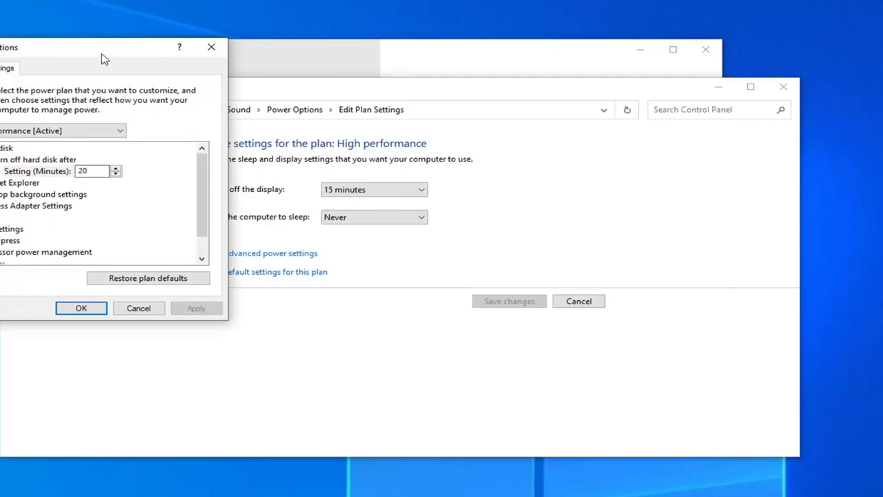
{"action": "left_click_drag", "start_coordinate": [102, 58], "coordinate": [369, 84]}
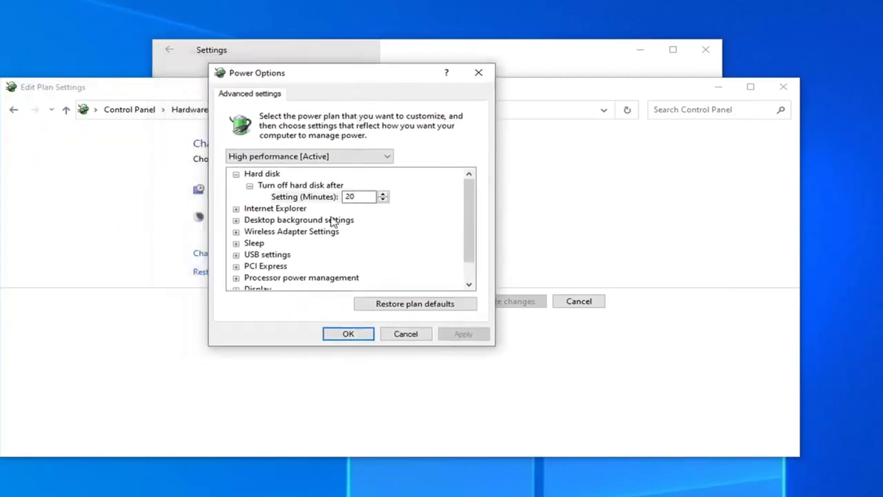
{"action": "scroll", "coordinate": [335, 231], "scroll_direction": "down", "scroll_amount": 1}
{"action": "scroll", "coordinate": [334, 236], "scroll_direction": "up", "scroll_amount": 1}
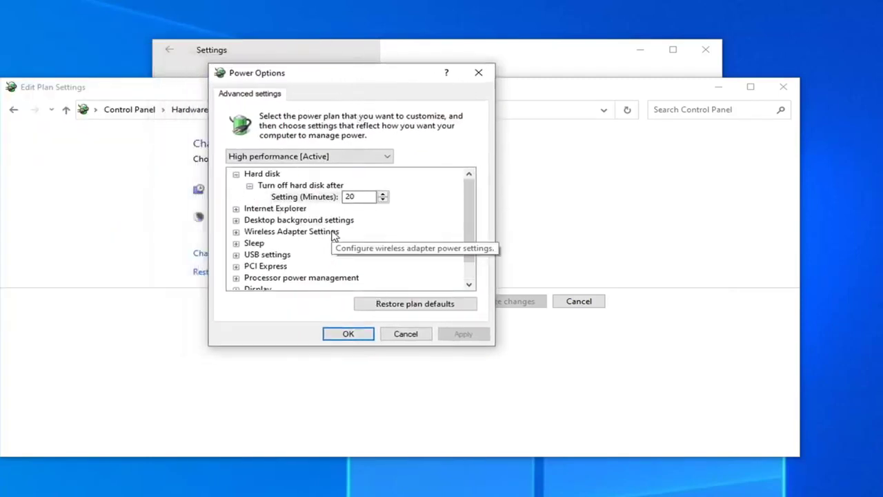
Expand Power Saving Mode under Wireless Adapter Settings and keep its setting at Maximum Performance
{"action": "left_click", "coordinate": [250, 232]}
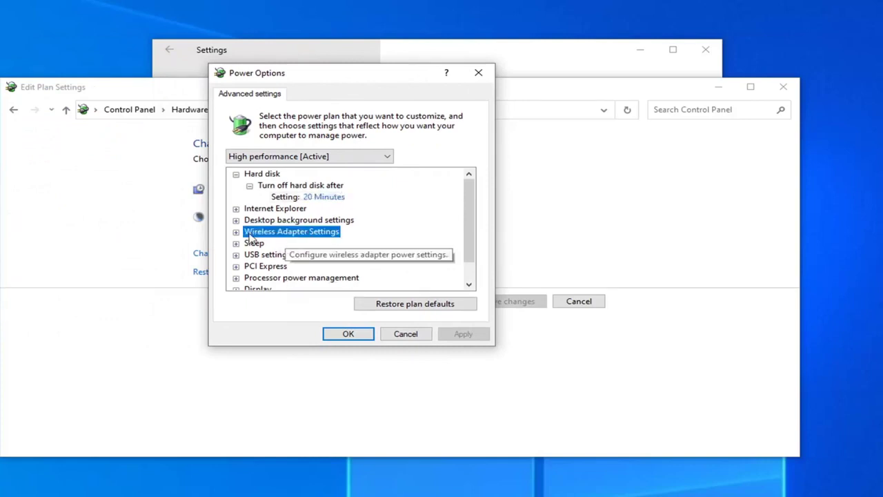
{"action": "left_click", "coordinate": [236, 232]}
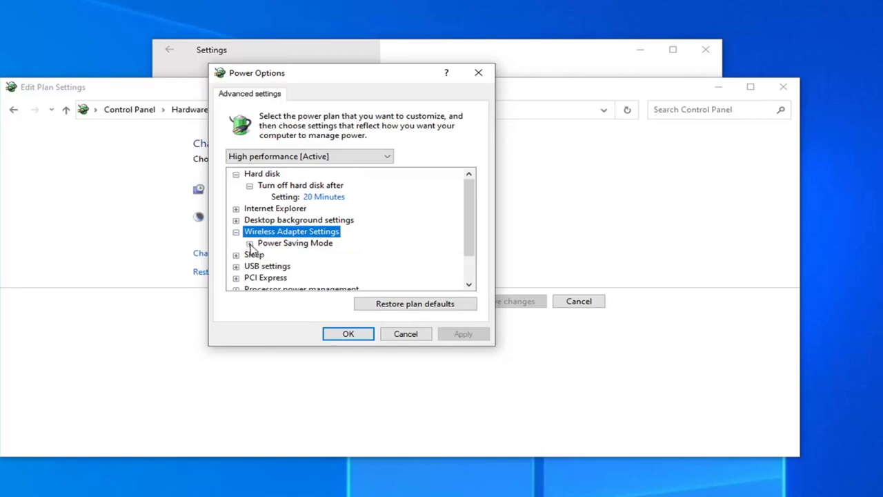
{"action": "left_click", "coordinate": [249, 243]}
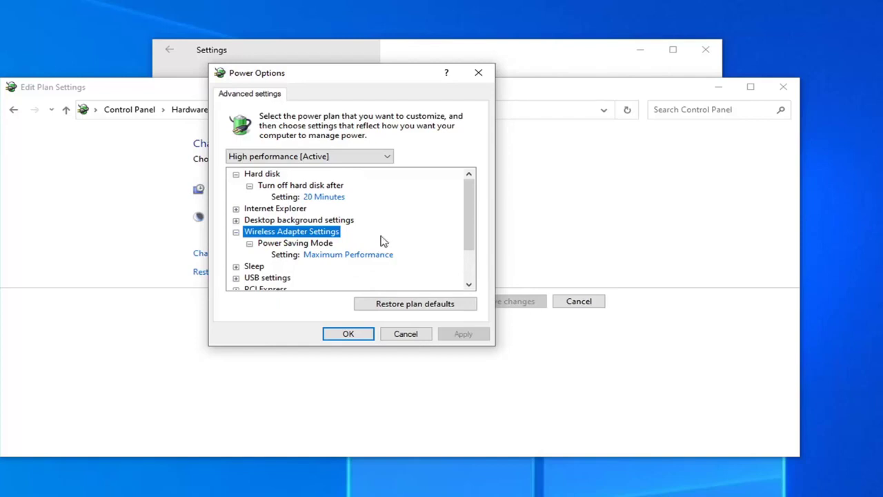
{"action": "left_click", "coordinate": [338, 254]}
{"action": "left_click", "coordinate": [358, 256]}
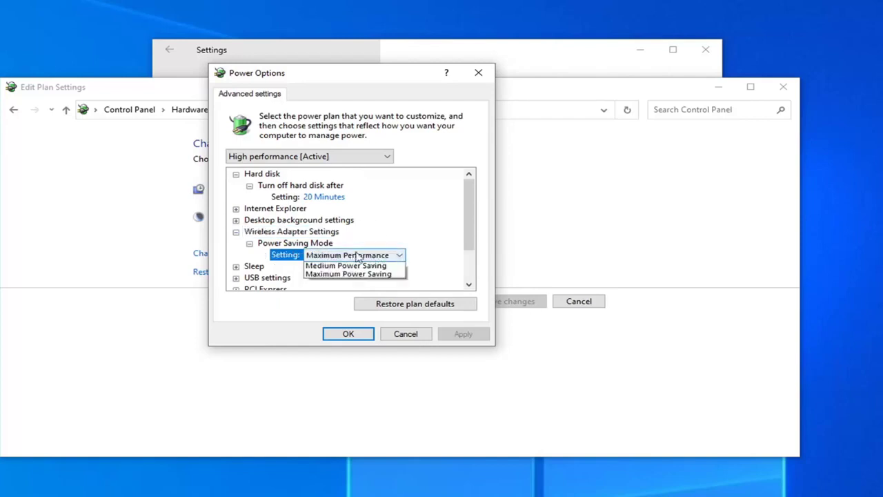
{"action": "left_click", "coordinate": [358, 256]}
{"action": "left_click", "coordinate": [277, 245]}
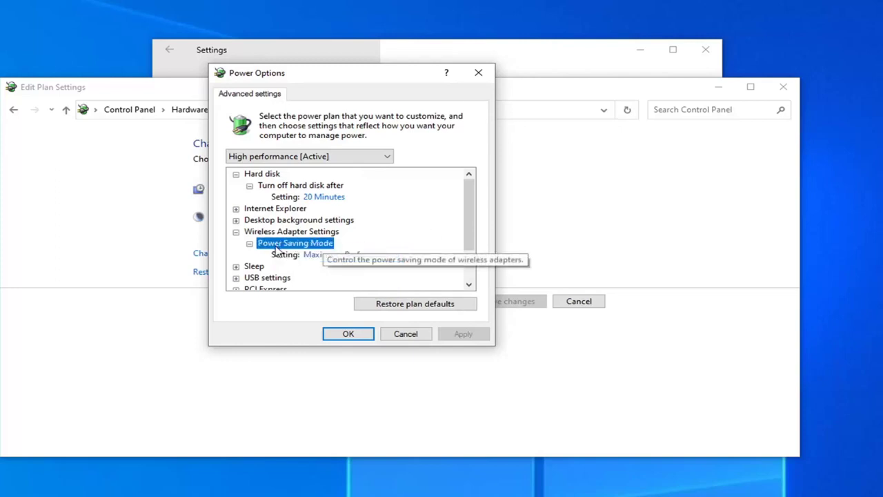
{"action": "left_click", "coordinate": [356, 257]}
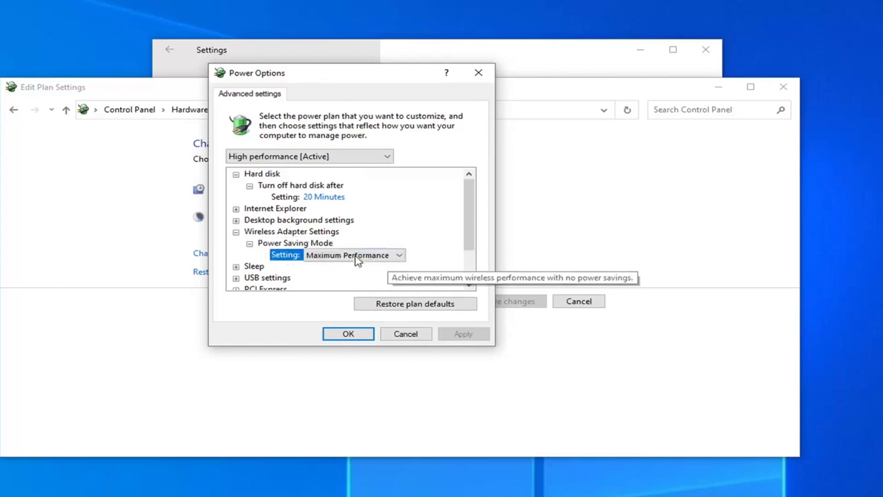
{"action": "left_click", "coordinate": [401, 256]}
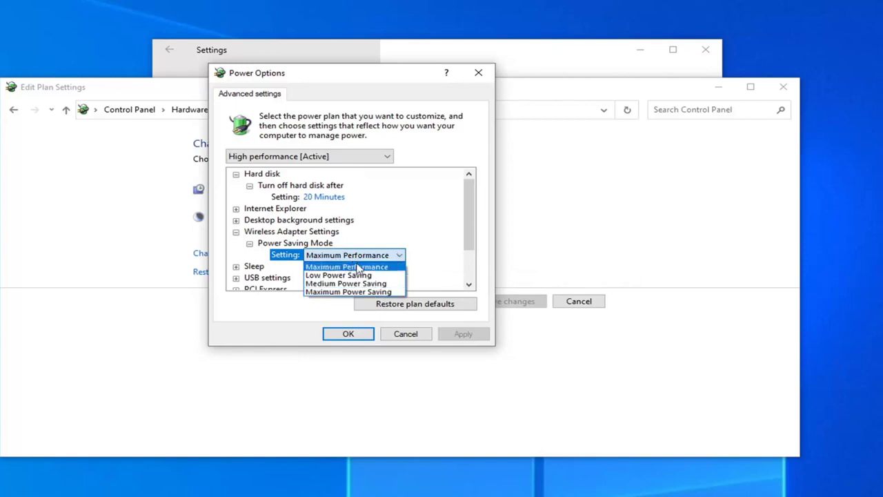
{"action": "left_click", "coordinate": [420, 256]}
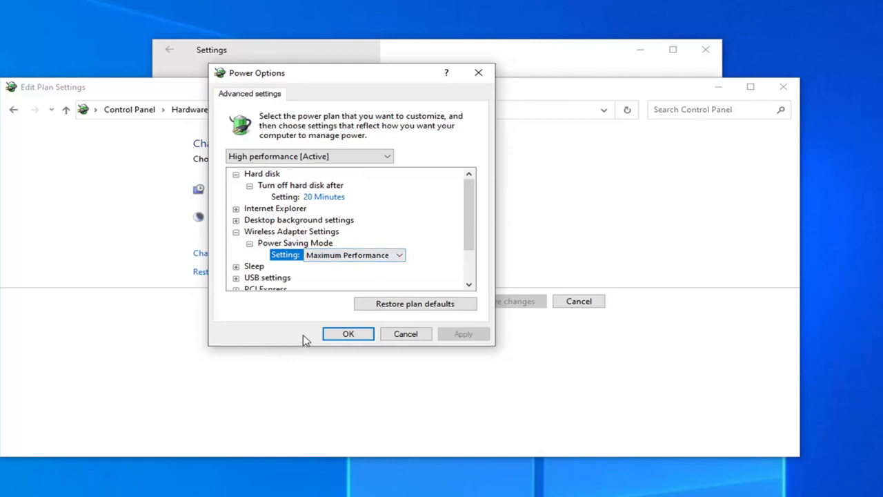
Accept the advanced power options and close the Edit Plan Settings and Settings windows
{"action": "left_click", "coordinate": [347, 335]}
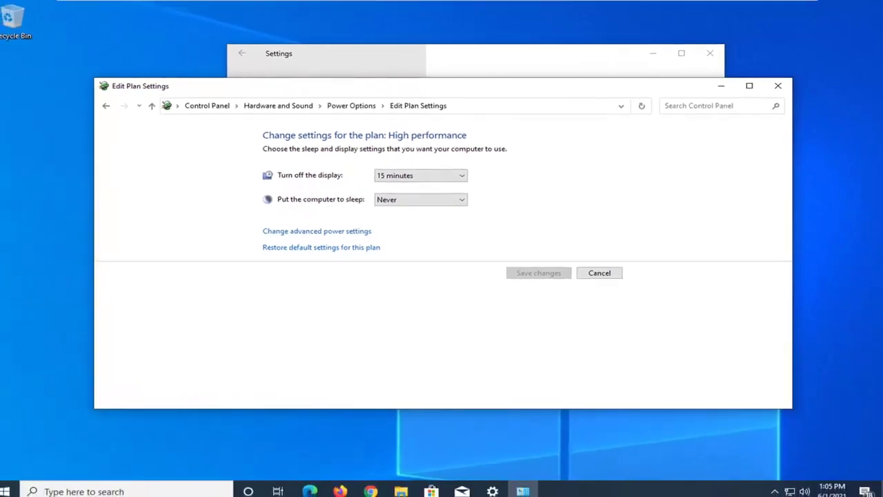
{"action": "left_click", "coordinate": [778, 85]}
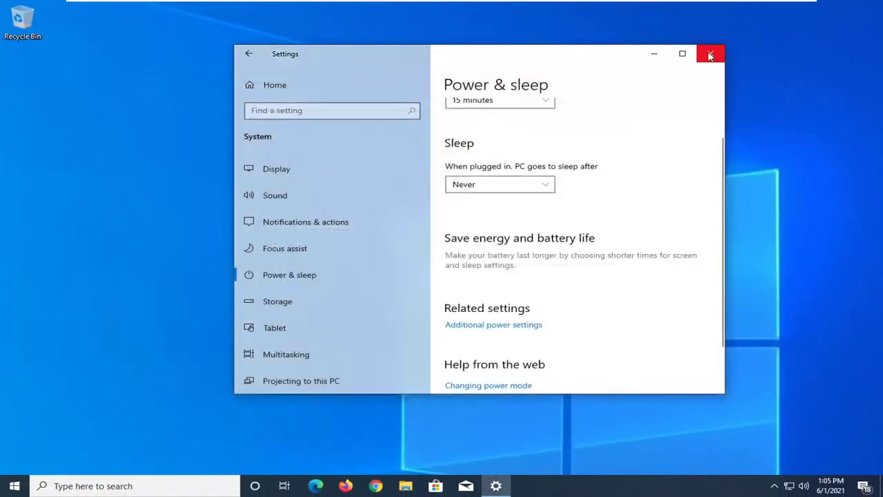
{"action": "left_click", "coordinate": [710, 55]}
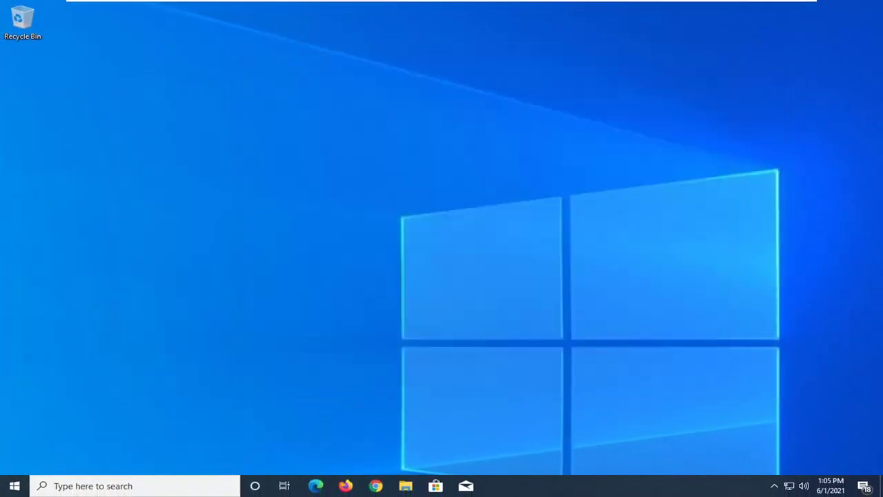